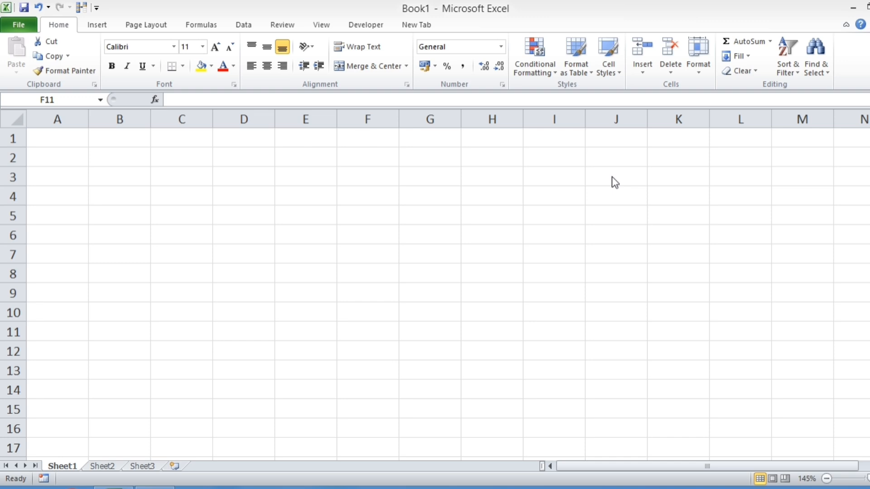
Step: Open the Quick Access Toolbar customization options and show All Commands as the available commands
{"action": "left_click", "coordinate": [203, 219]}
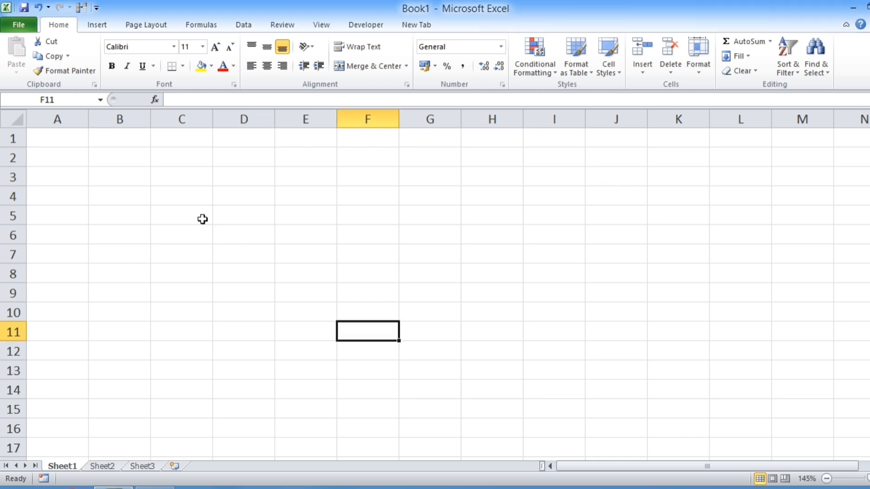
{"action": "left_click", "coordinate": [96, 11]}
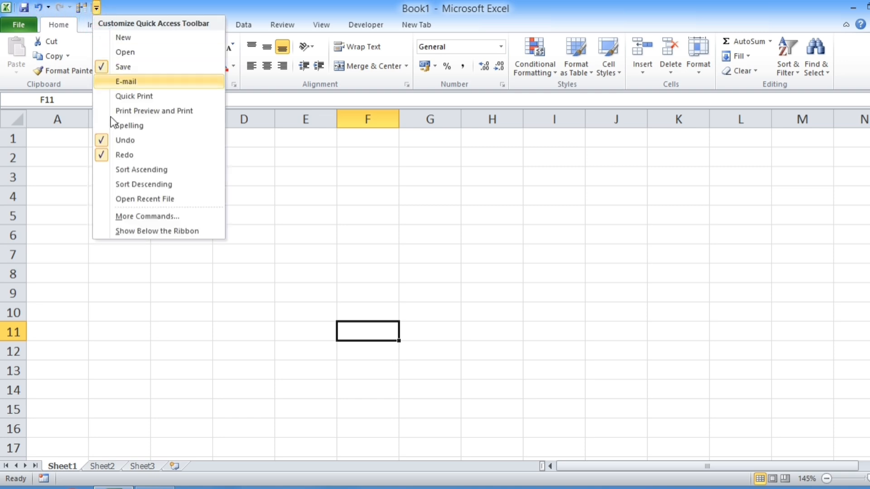
{"action": "left_click", "coordinate": [130, 216]}
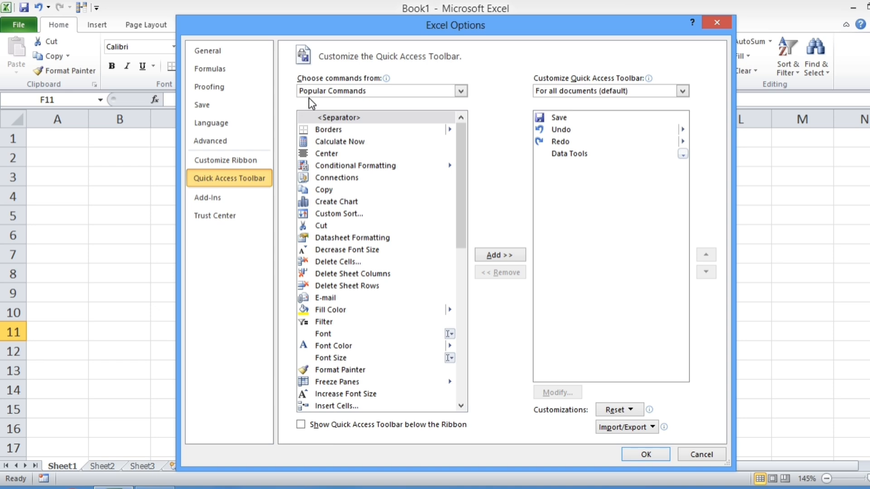
{"action": "left_click", "coordinate": [373, 94]}
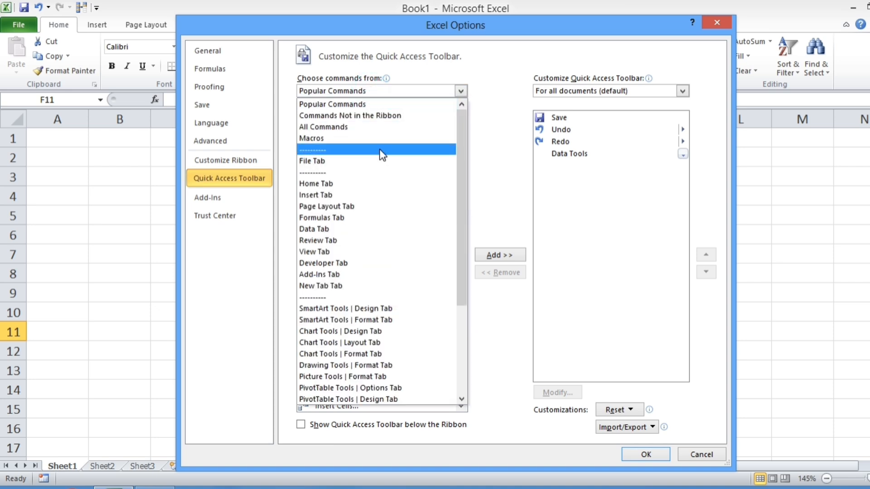
{"action": "left_click", "coordinate": [352, 126]}
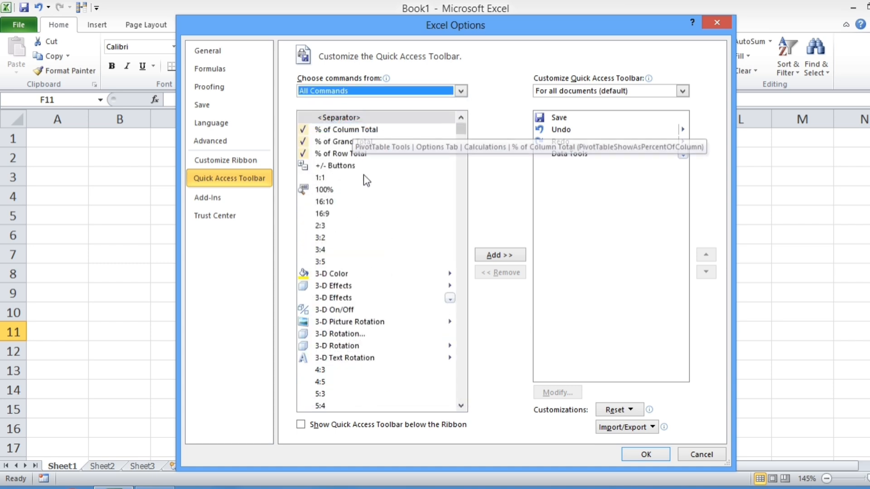
Step: Add the Form... command to the Quick Access Toolbar and apply the customization
{"action": "scroll", "coordinate": [363, 220], "scroll_direction": "down", "scroll_amount": 10}
{"action": "scroll", "coordinate": [362, 220], "scroll_direction": "down", "scroll_amount": 20}
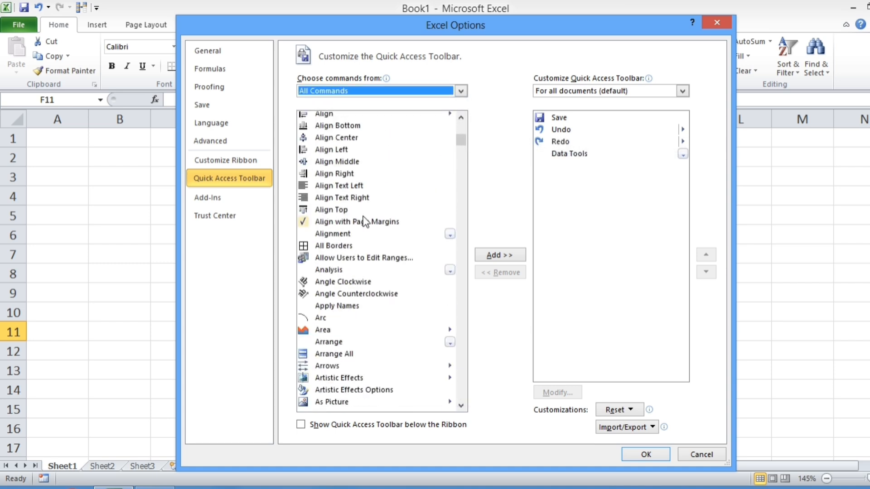
{"action": "scroll", "coordinate": [362, 222], "scroll_direction": "down", "scroll_amount": 10}
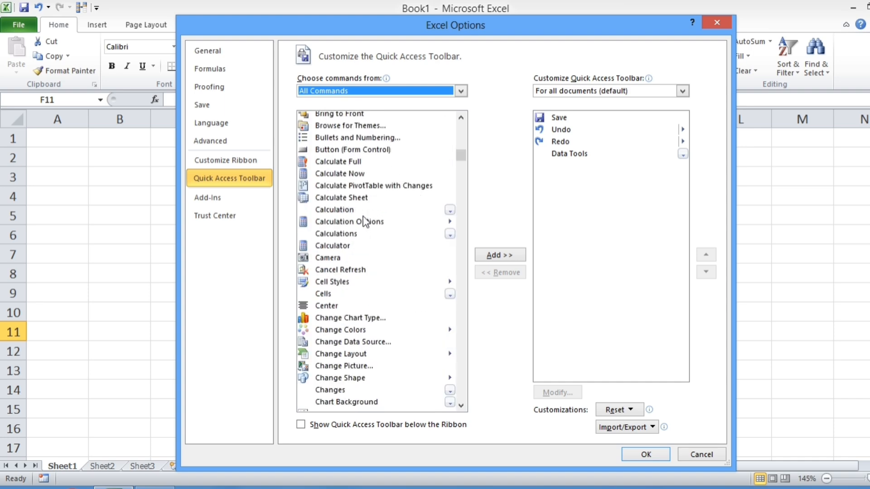
{"action": "left_click_drag", "start_coordinate": [463, 152], "coordinate": [461, 218]}
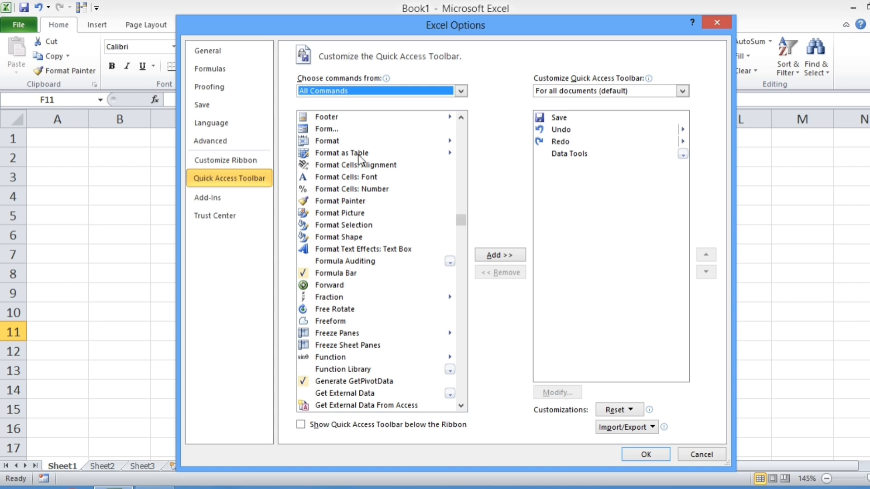
{"action": "left_click", "coordinate": [326, 129]}
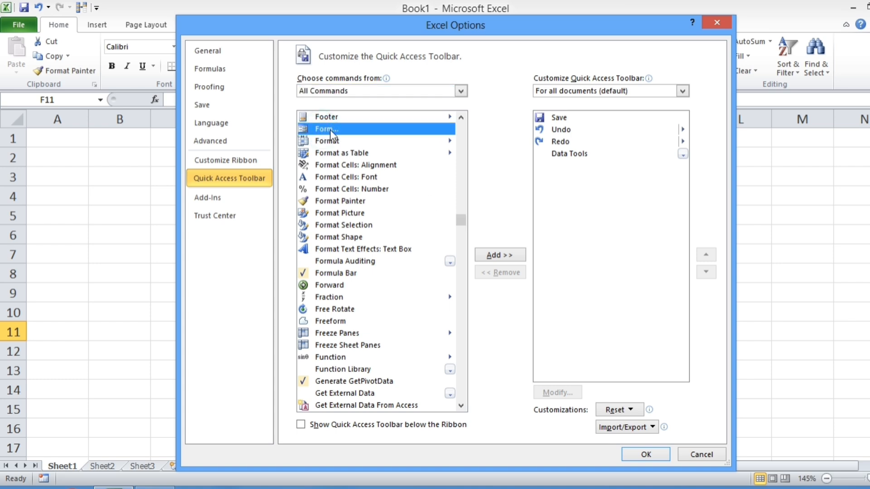
{"action": "left_click", "coordinate": [496, 258]}
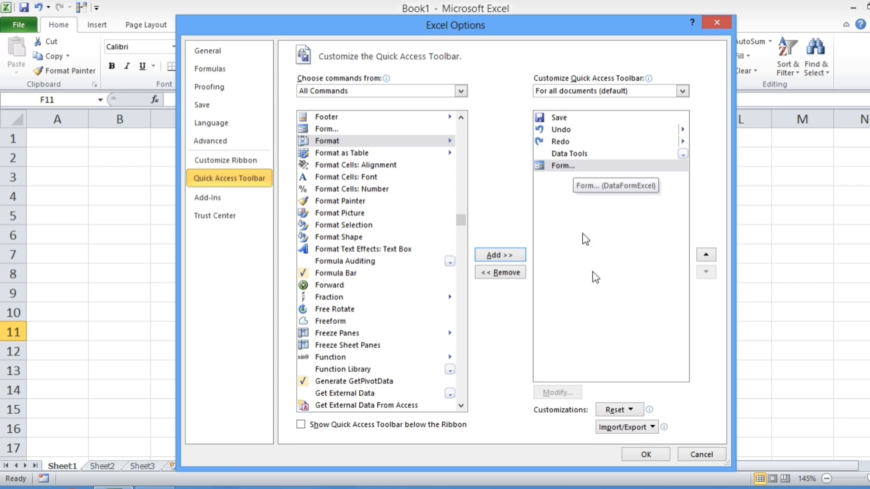
{"action": "left_click", "coordinate": [650, 452]}
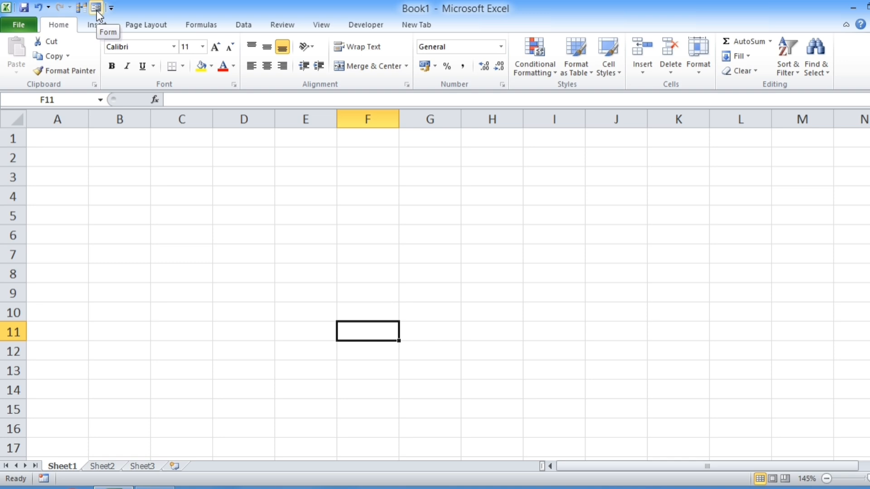
Step: Enter the column headers S.No, Product and Price in cells B4, C4 and D4
{"action": "left_click", "coordinate": [117, 195]}
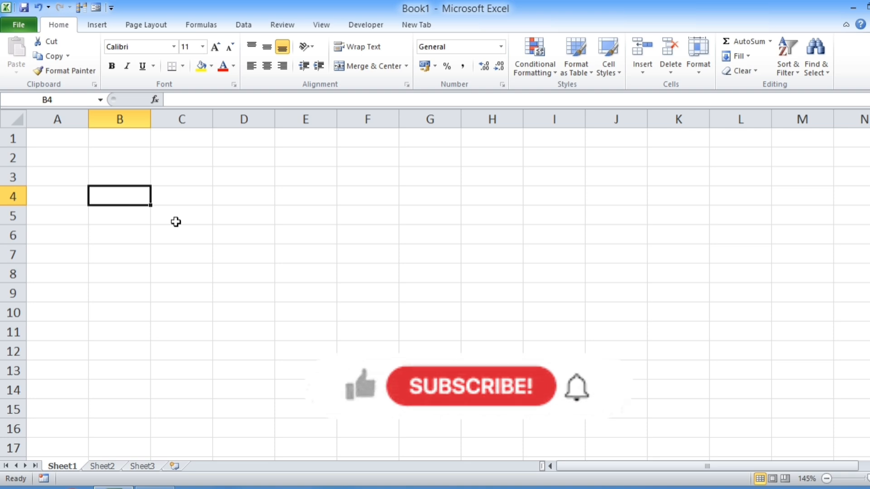
{"action": "type", "text": "S.No"}
{"action": "key", "text": "Return"}
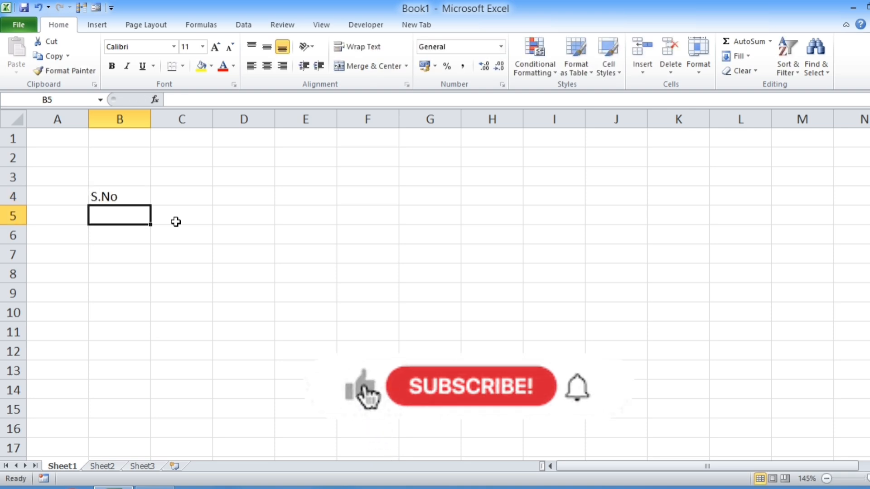
{"action": "key", "text": "Up"}
{"action": "key", "text": "Right"}
{"action": "type", "text": "Pro"}
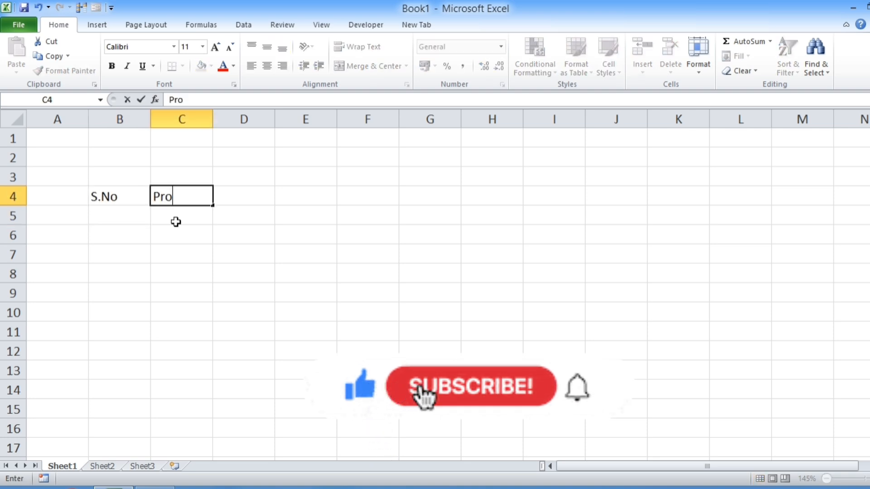
{"action": "type", "text": "duct"}
{"action": "key", "text": "Return"}
{"action": "key", "text": "Up"}
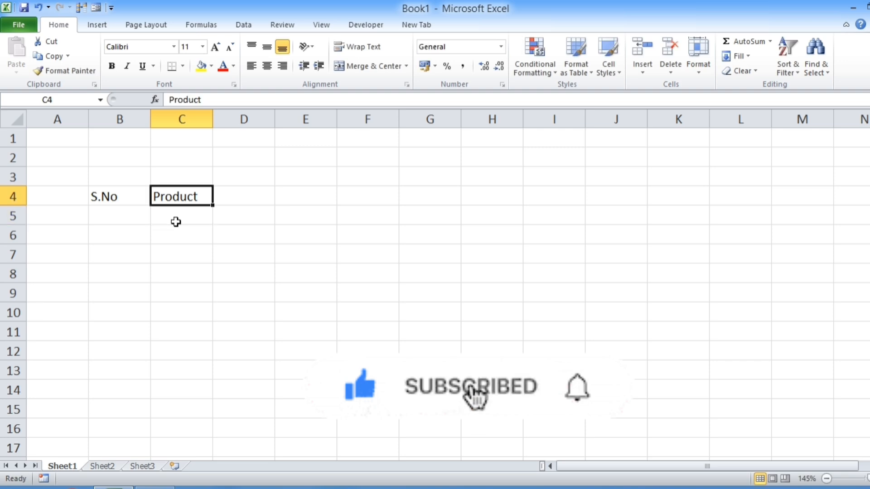
{"action": "key", "text": "Right"}
{"action": "type", "text": "Price"}
{"action": "key", "text": "Return"}
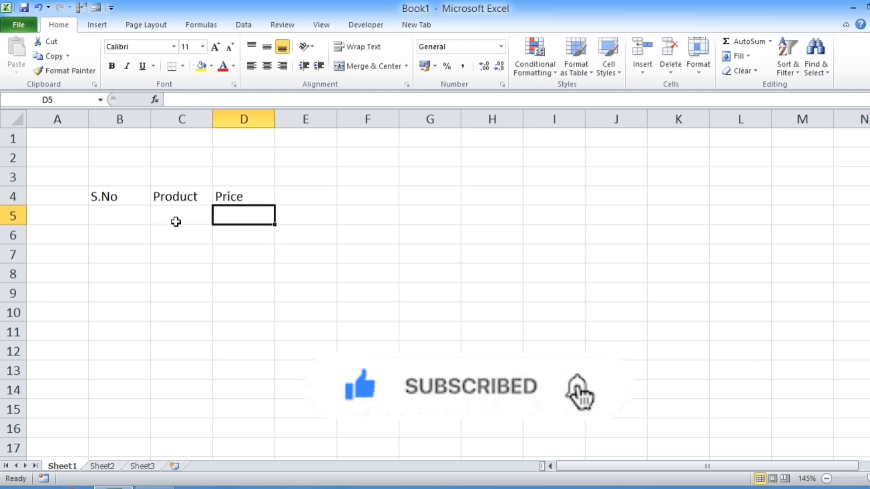
Step: Convert the header range B4:D4 into a table, with the option that the table has headers enabled
{"action": "left_click_drag", "start_coordinate": [115, 200], "coordinate": [239, 196]}
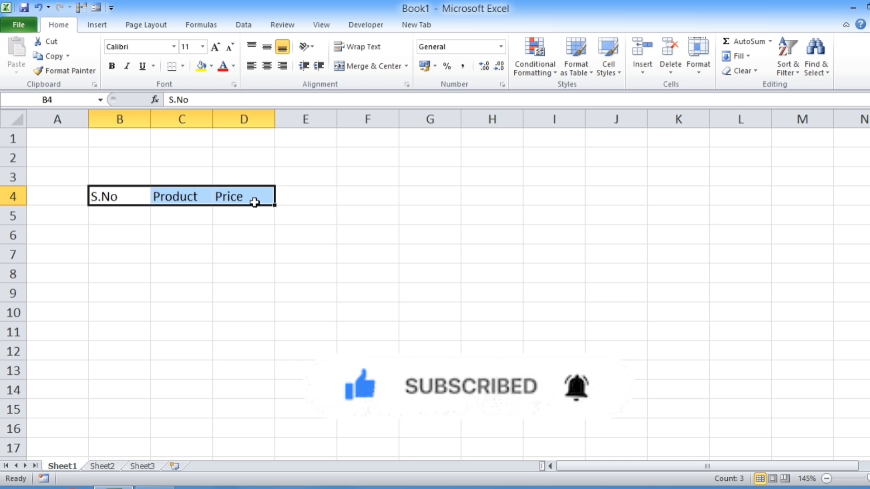
{"action": "left_click", "coordinate": [243, 230]}
{"action": "left_click", "coordinate": [117, 200]}
{"action": "left_click_drag", "start_coordinate": [157, 199], "coordinate": [237, 196]}
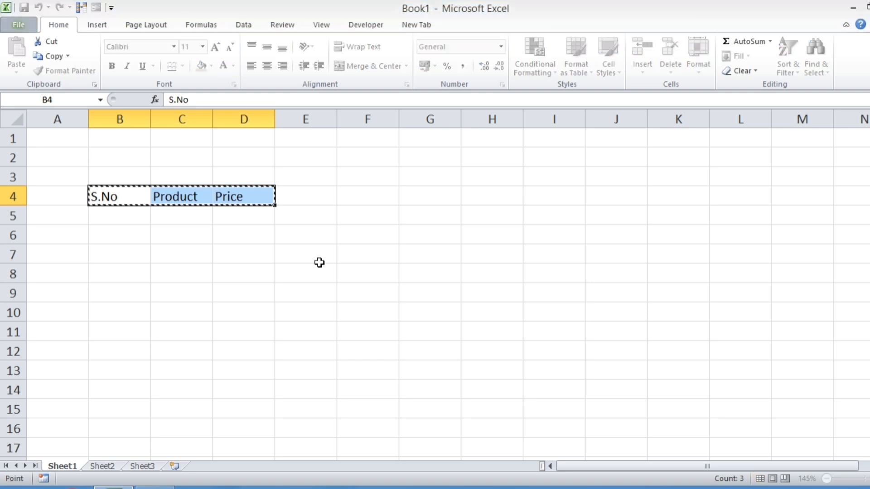
{"action": "key", "text": "ctrl+t"}
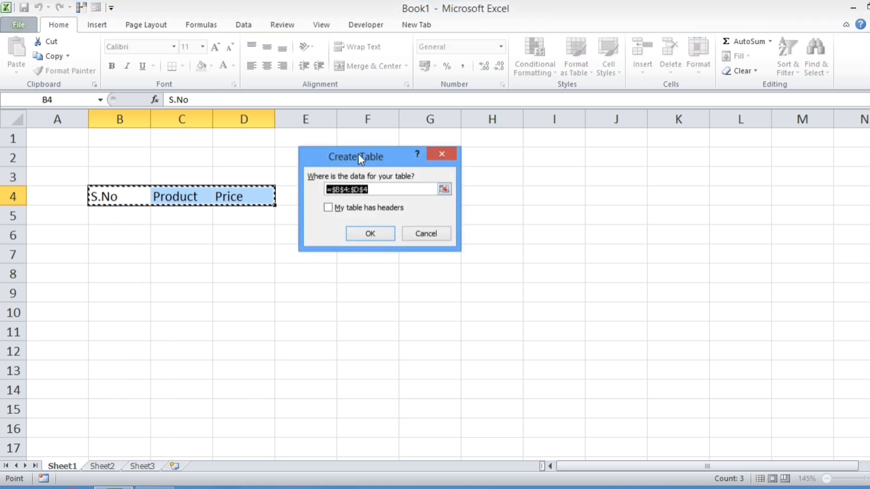
{"action": "left_click", "coordinate": [334, 210]}
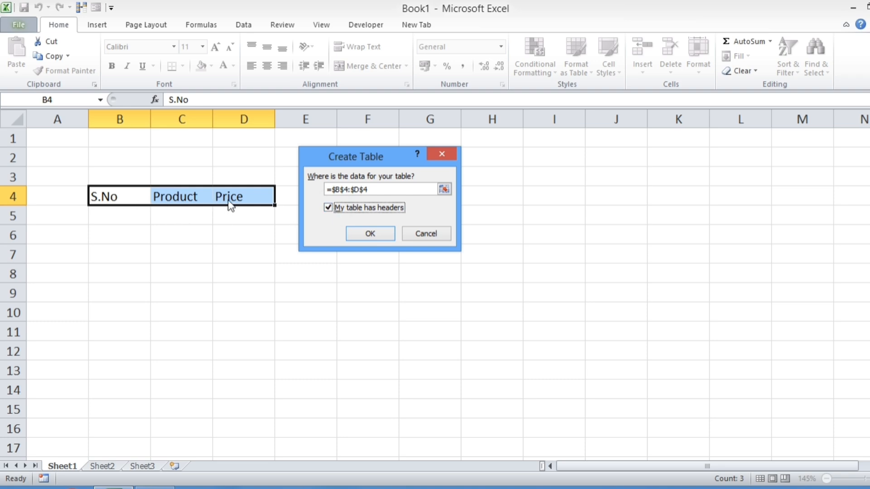
{"action": "left_click", "coordinate": [361, 233]}
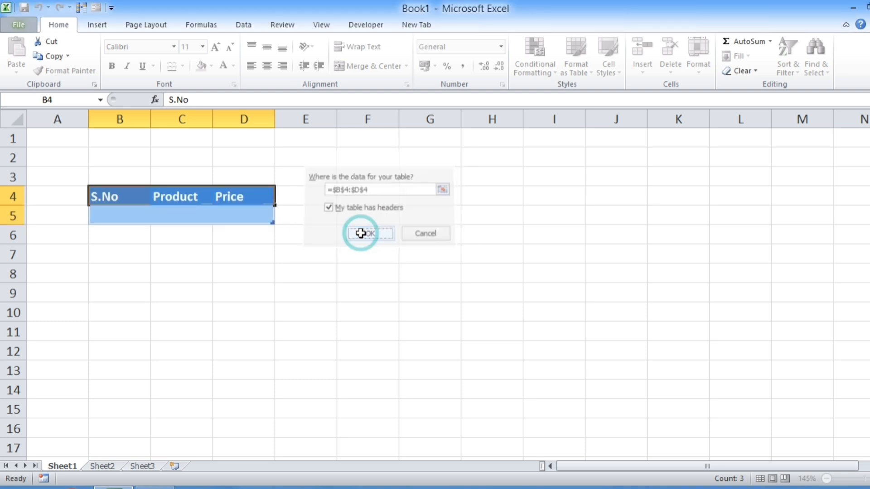
{"action": "left_click", "coordinate": [163, 250]}
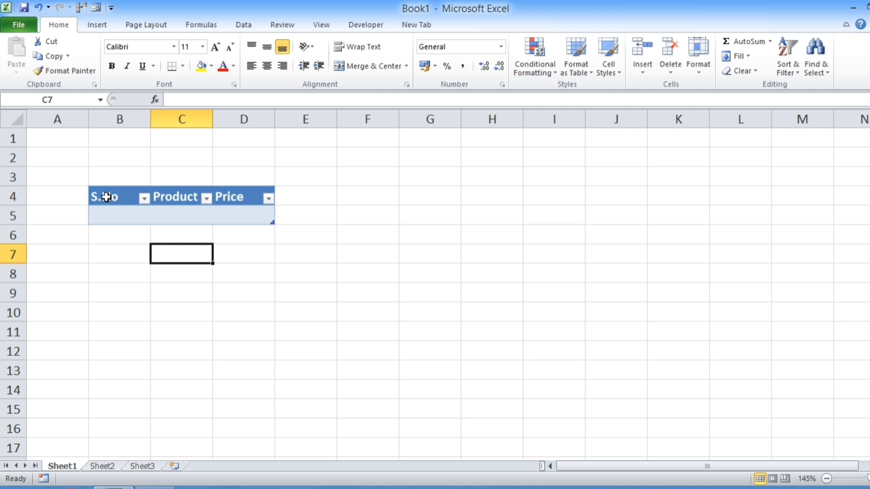
Step: Open the data entry form for the table headers in B4:D4 and move it slightly on the sheet
{"action": "left_click_drag", "start_coordinate": [106, 196], "coordinate": [250, 198]}
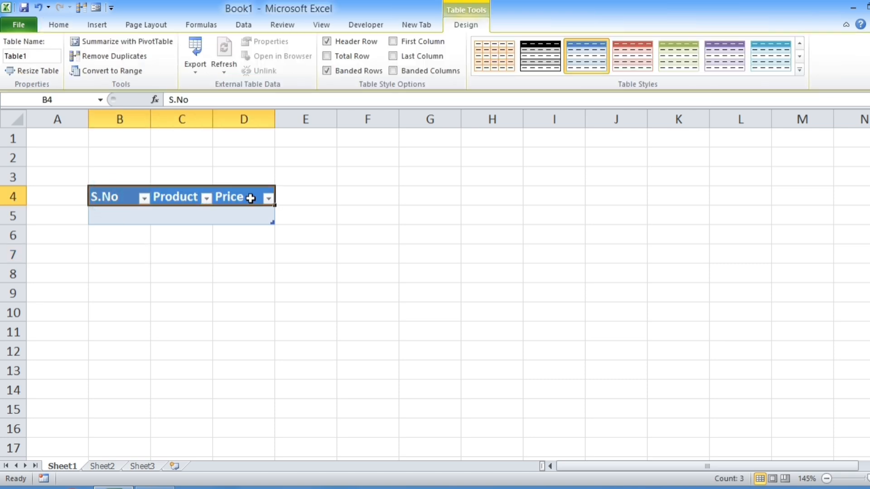
{"action": "left_click", "coordinate": [96, 9]}
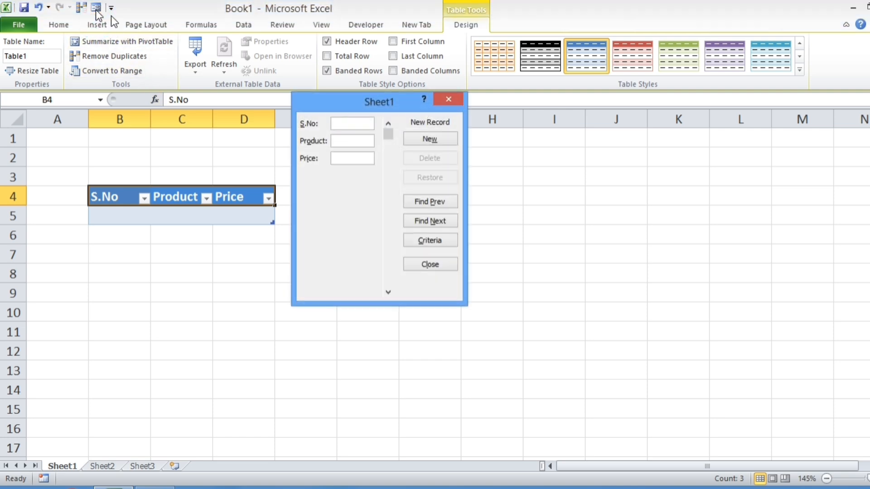
{"action": "left_click_drag", "start_coordinate": [349, 104], "coordinate": [361, 123]}
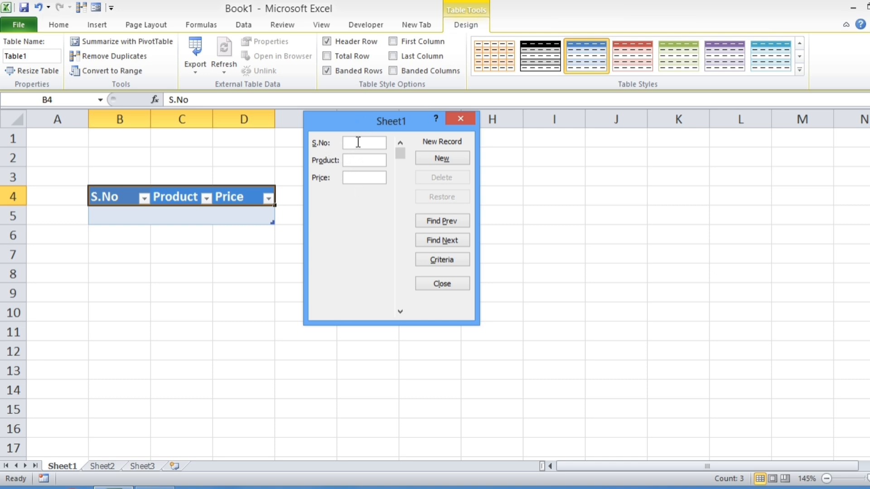
Step: Add a record through the form with S.No 1, Product pen and Price 50
{"action": "type", "text": "1"}
{"action": "key", "text": "Tab"}
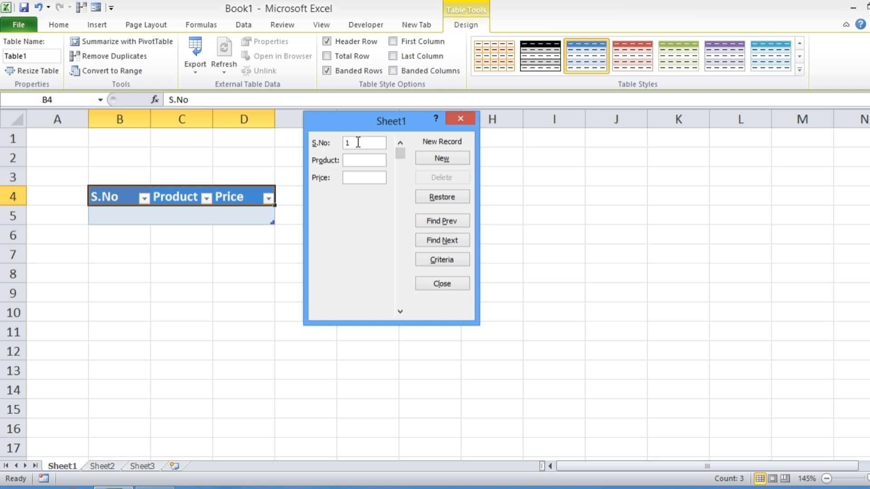
{"action": "type", "text": "pen"}
{"action": "key", "text": "Tab"}
{"action": "type", "text": "50"}
{"action": "left_click", "coordinate": [437, 159]}
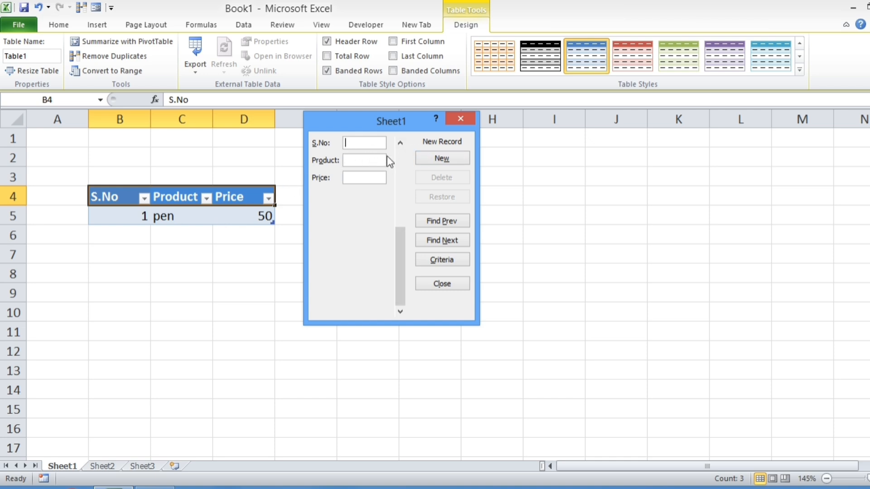
Step: Add a record through the form with S.No 2, Product eraser and Price 20
{"action": "type", "text": "2"}
{"action": "key", "text": "Tab"}
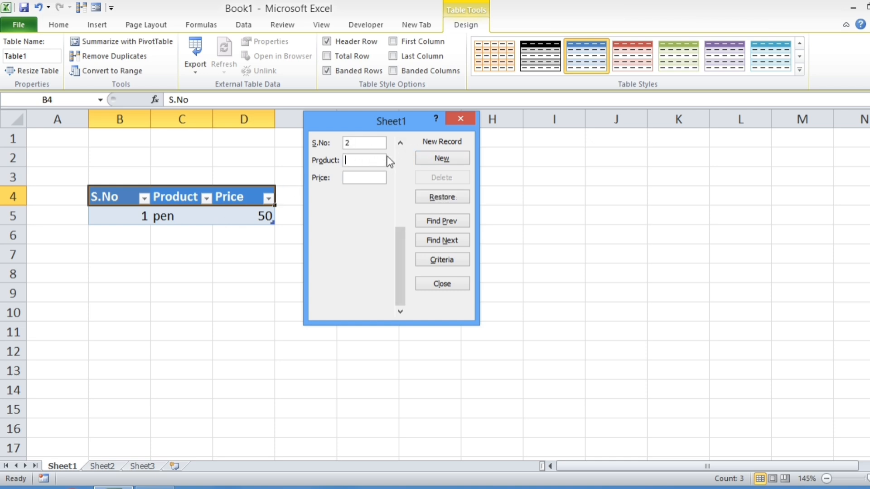
{"action": "type", "text": "eraser"}
{"action": "key", "text": "Tab"}
{"action": "type", "text": "20"}
{"action": "left_click", "coordinate": [430, 158]}
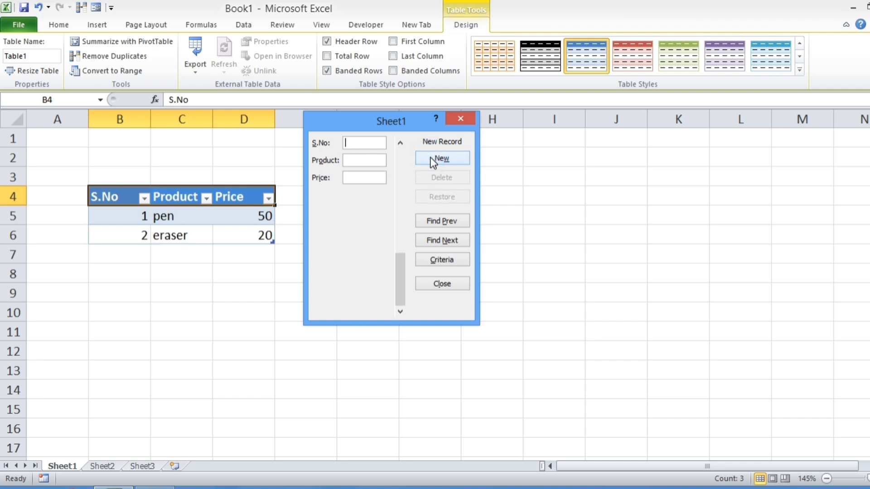
Step: Add a record through the form with S.No 3, Product book and Price 60
{"action": "type", "text": "3"}
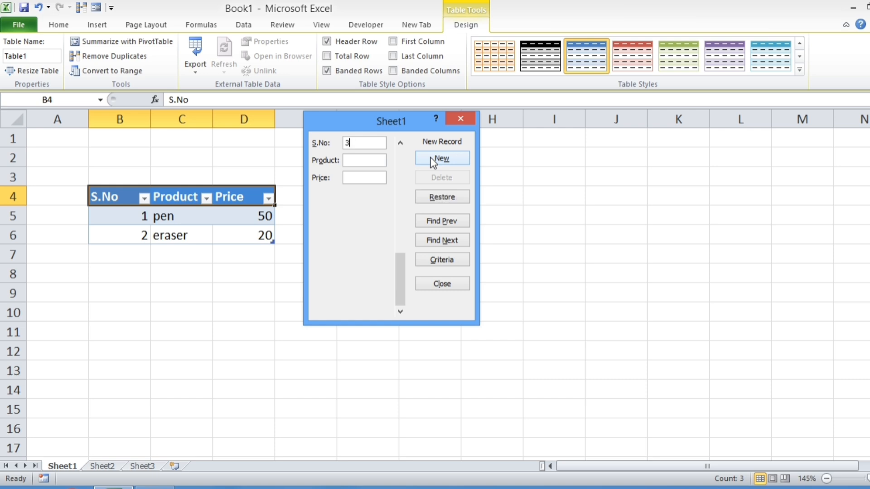
{"action": "left_click", "coordinate": [360, 160]}
{"action": "type", "text": "book"}
{"action": "type", "text": "60"}
{"action": "left_click", "coordinate": [458, 161]}
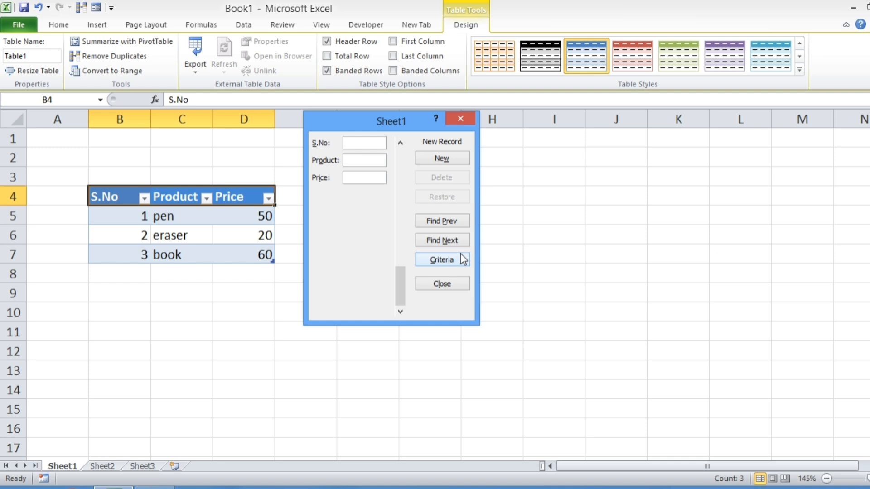
Step: Go back through the form's records to the eraser record
{"action": "left_click", "coordinate": [458, 220]}
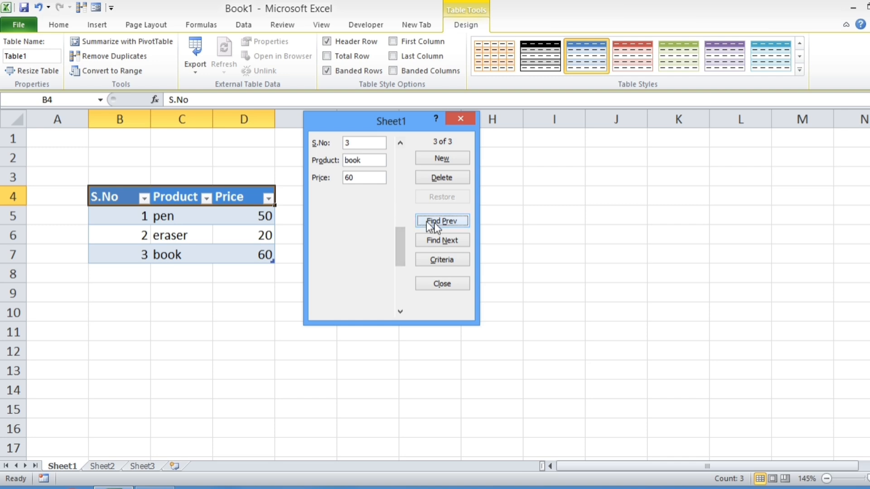
{"action": "left_click", "coordinate": [445, 224]}
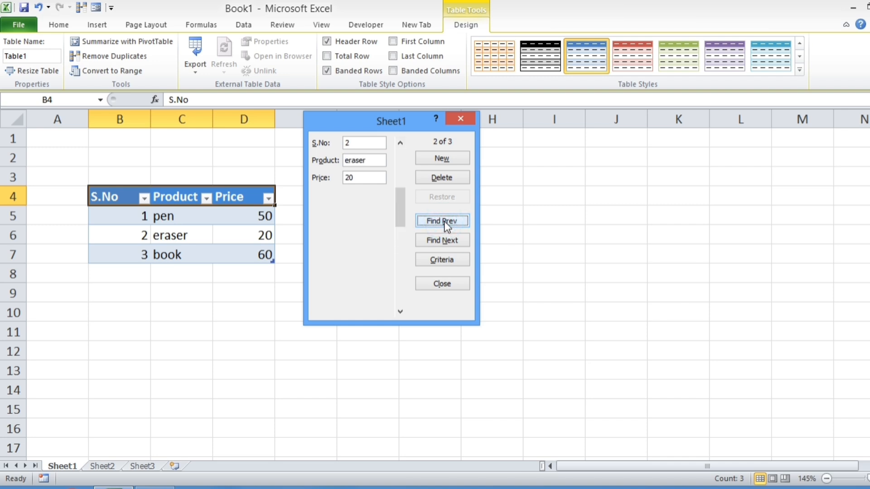
Step: Enter 25 as the eraser record's Price in the form and discard the edit with Restore
{"action": "double_click", "coordinate": [356, 177]}
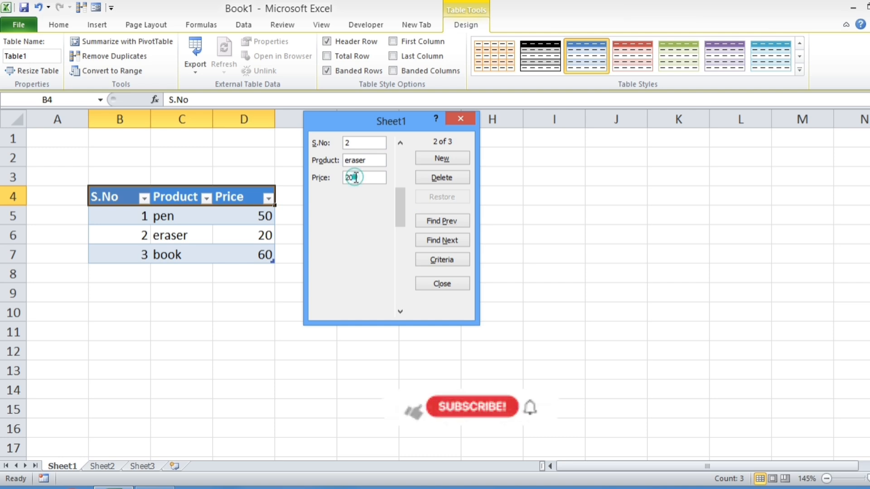
{"action": "type", "text": "25"}
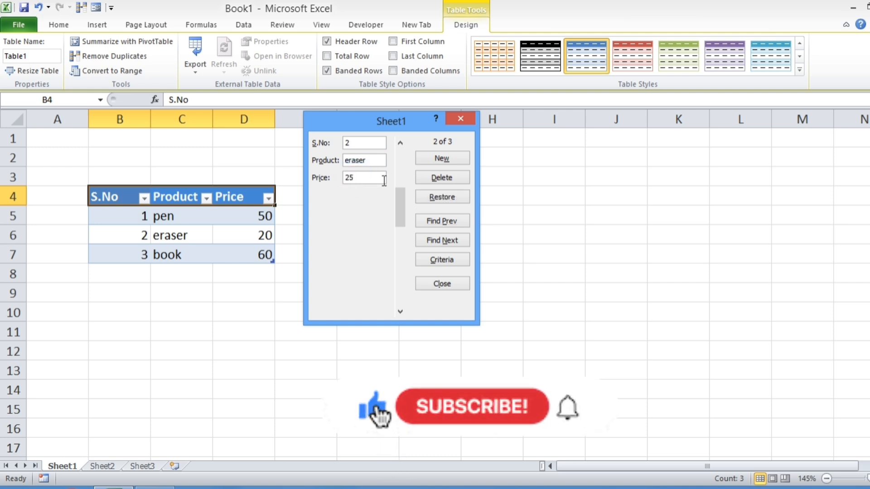
{"action": "left_click", "coordinate": [425, 199]}
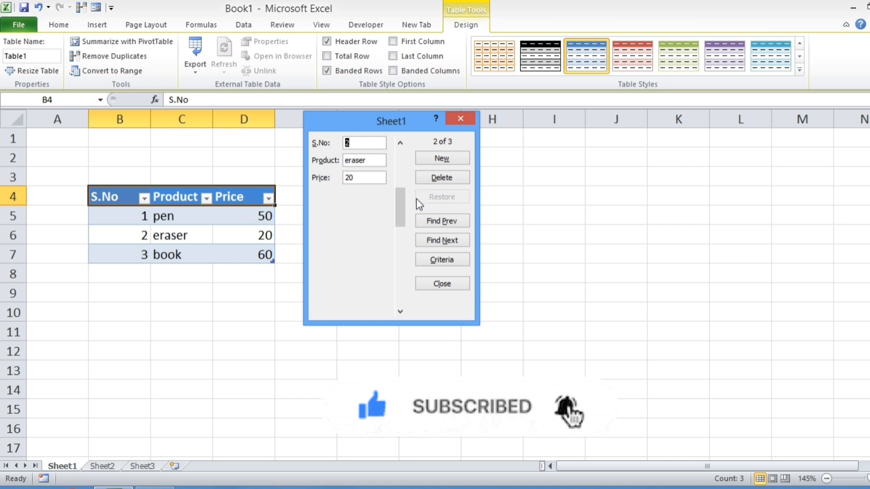
Step: Set the eraser record's Price to 25 in the form and commit it by starting a new record
{"action": "double_click", "coordinate": [350, 178]}
{"action": "type", "text": "2"}
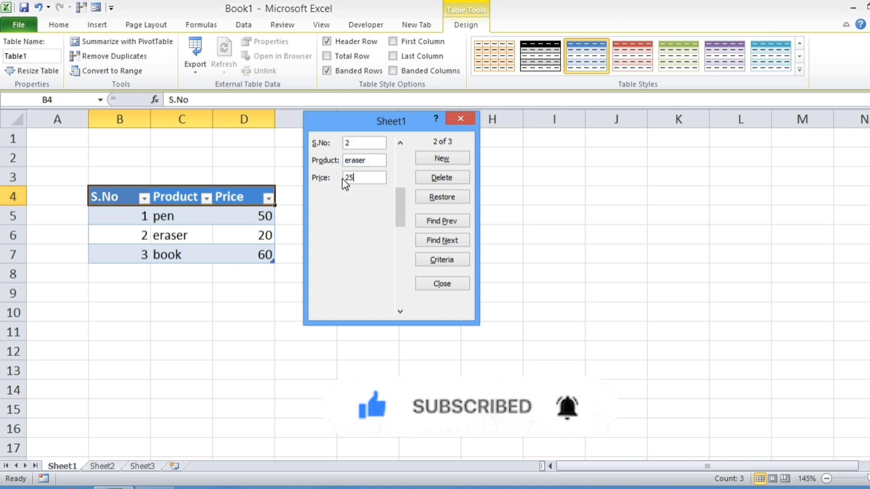
{"action": "type", "text": "5"}
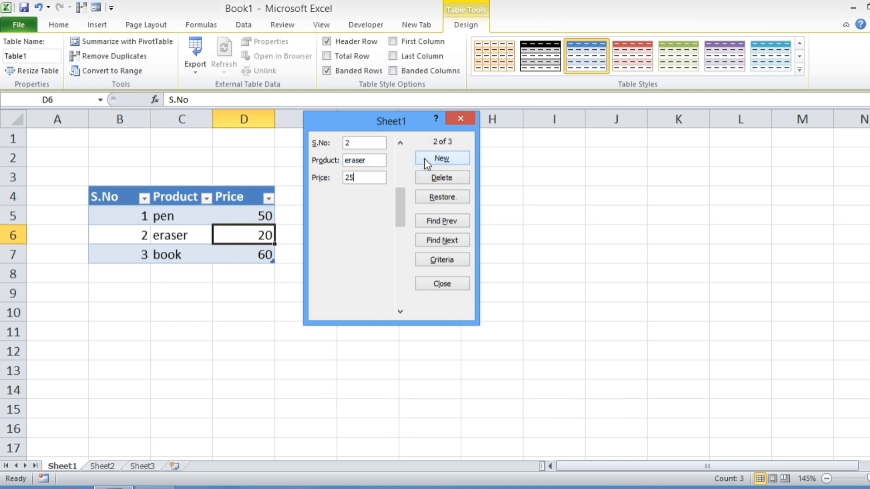
{"action": "left_click", "coordinate": [427, 158]}
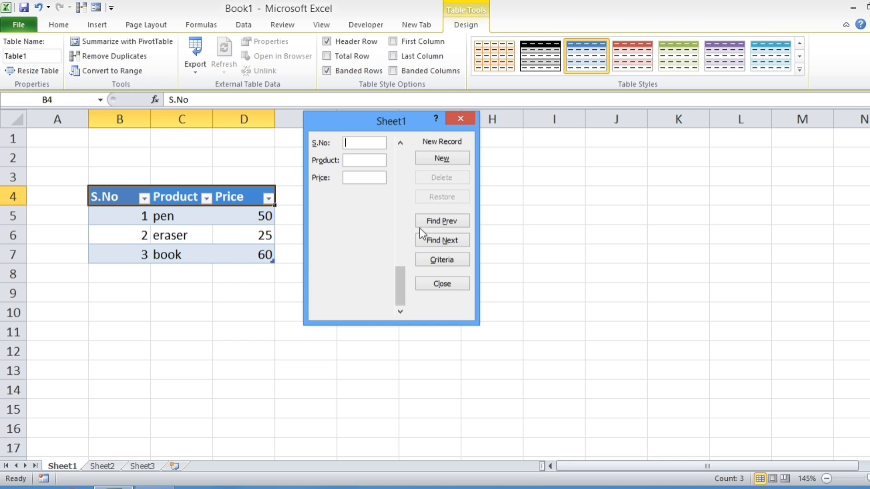
Step: Delete the book record through the data entry form and close the form
{"action": "left_click", "coordinate": [443, 225]}
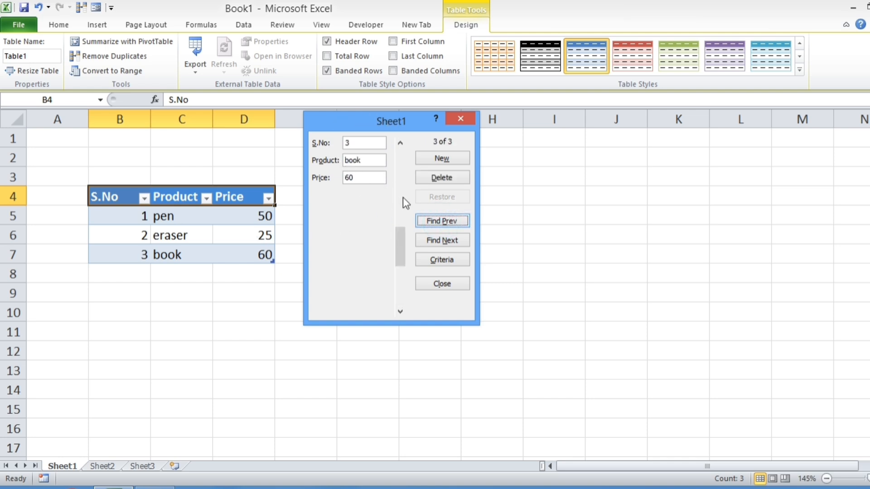
{"action": "left_click", "coordinate": [440, 179]}
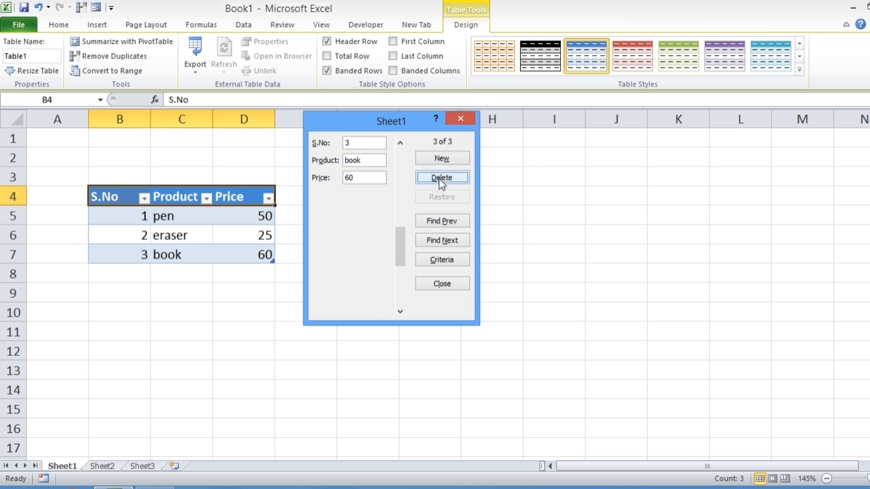
{"action": "left_click", "coordinate": [439, 179]}
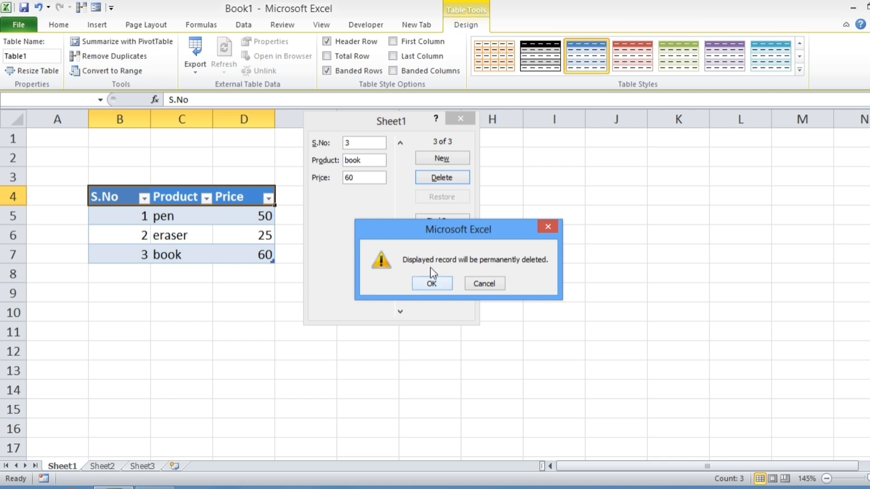
{"action": "left_click", "coordinate": [431, 284]}
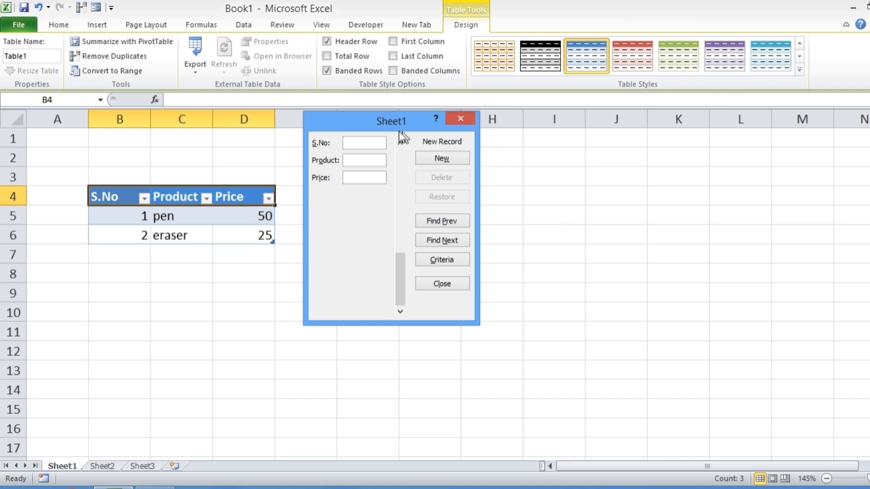
{"action": "left_click", "coordinate": [460, 118]}
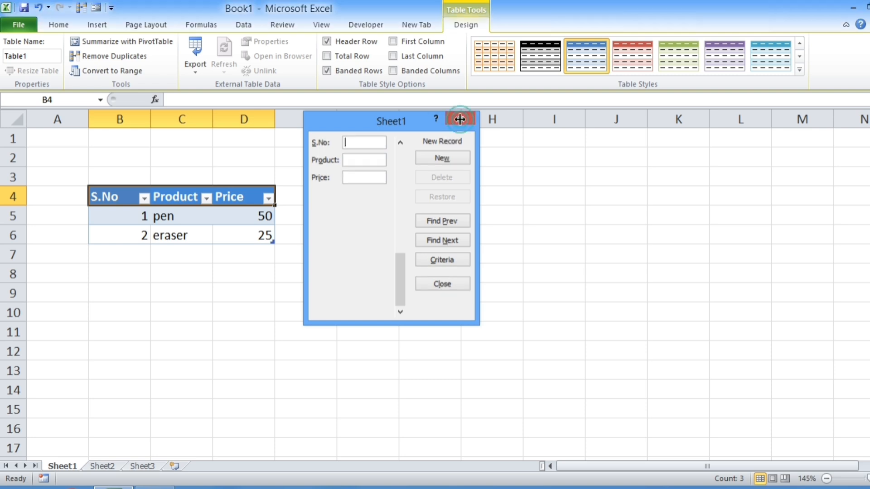
Step: Rename the Sheet1 worksheet as Product details
{"action": "double_click", "coordinate": [64, 466]}
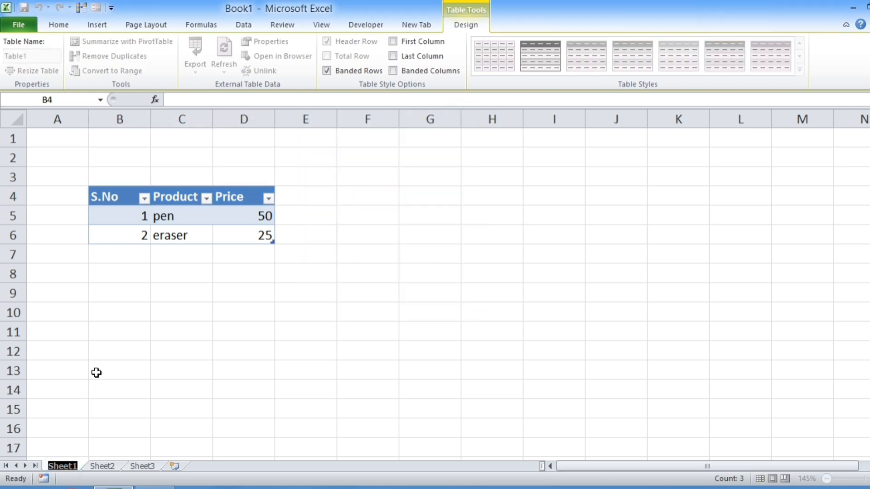
{"action": "type", "text": "PRod"}
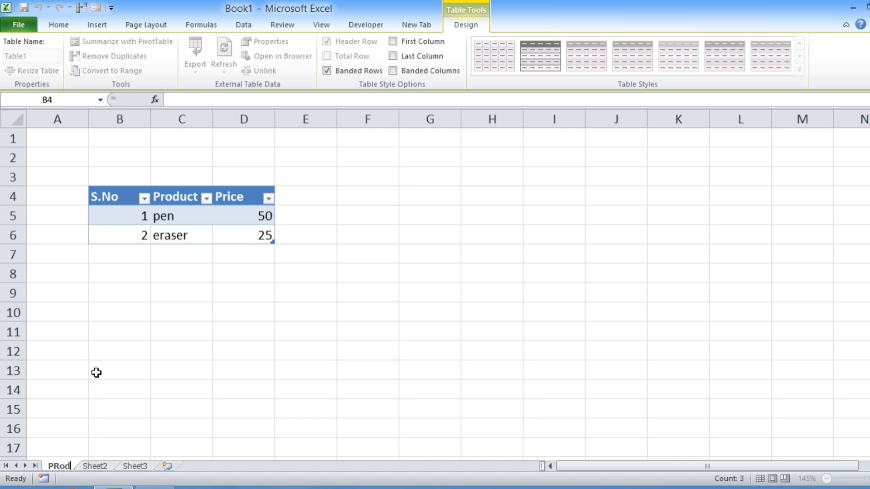
{"action": "key", "text": "BackSpace"}
{"action": "key", "text": "BackSpace"}
{"action": "key", "text": "BackSpace"}
{"action": "type", "text": "ro"}
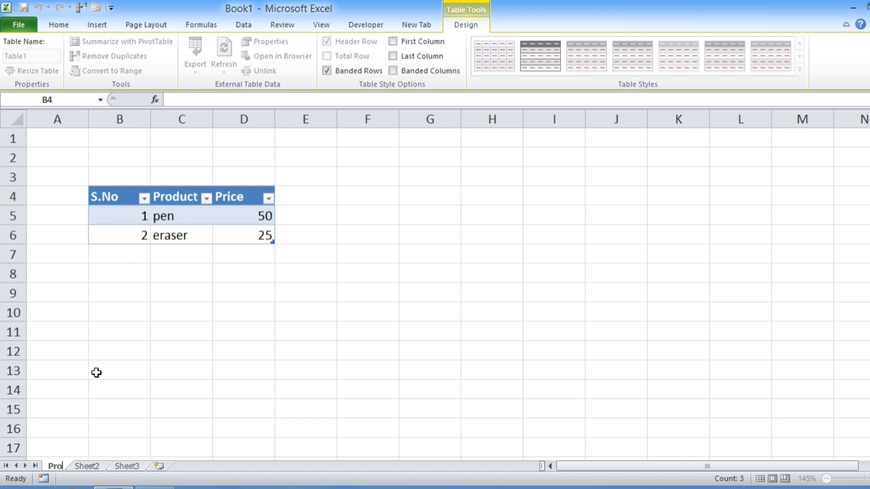
{"action": "type", "text": "duct dr"}
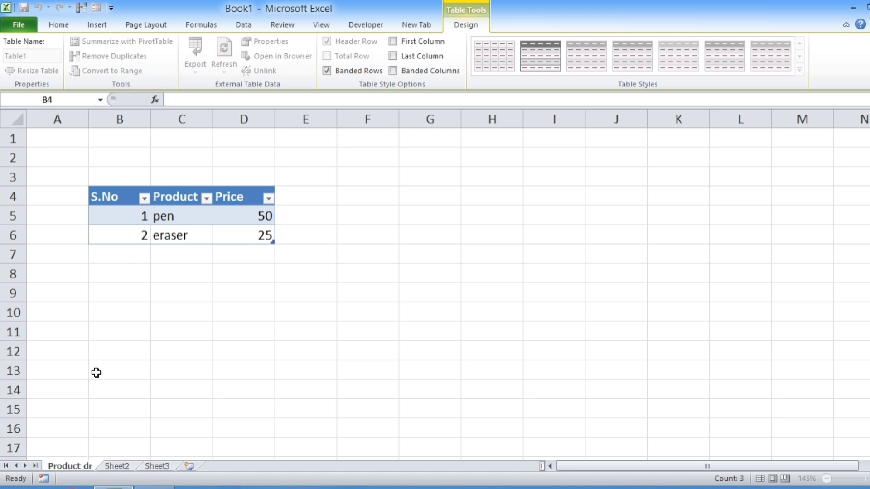
{"action": "key", "text": "BackSpace"}
{"action": "type", "text": "etails"}
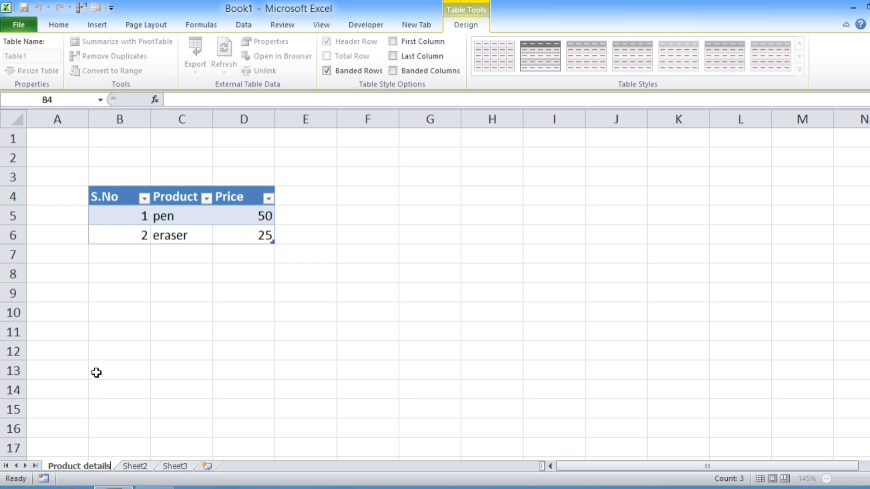
{"action": "key", "text": "Return"}
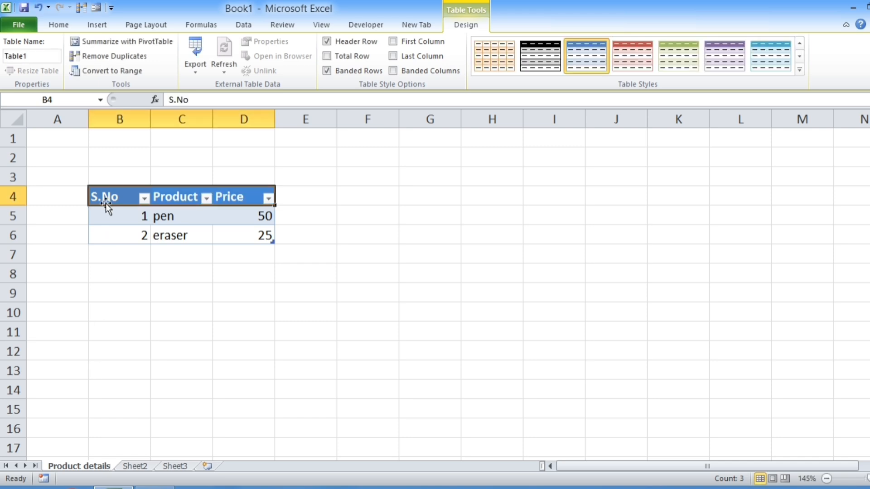
Step: Reopen the data entry form for the table headers in B4:D4 to check its title, and close it
{"action": "left_click_drag", "start_coordinate": [105, 200], "coordinate": [245, 198]}
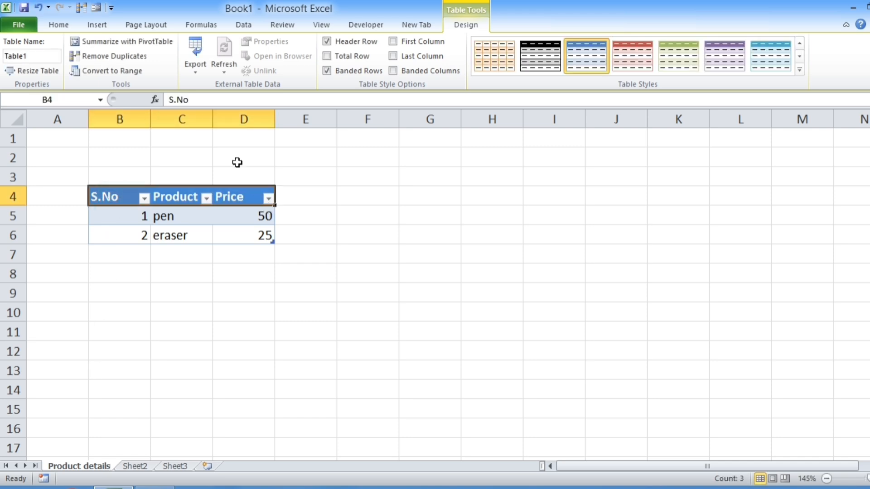
{"action": "left_click", "coordinate": [95, 7]}
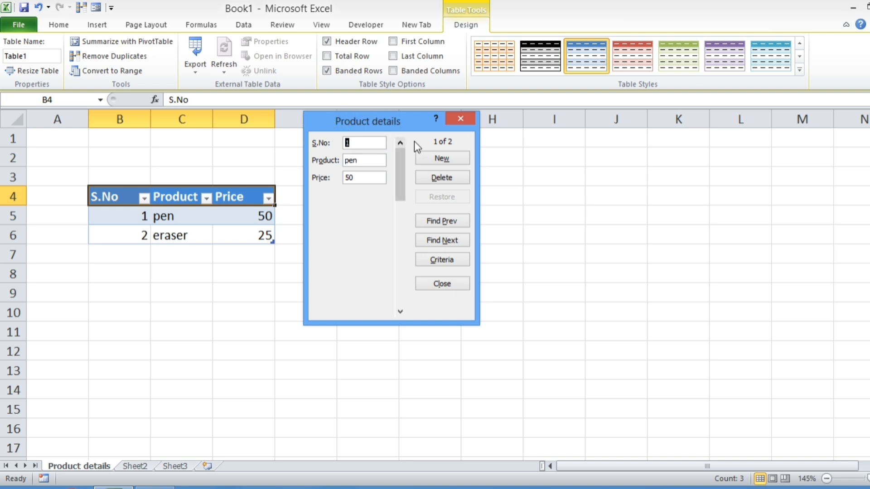
{"action": "left_click", "coordinate": [461, 122]}
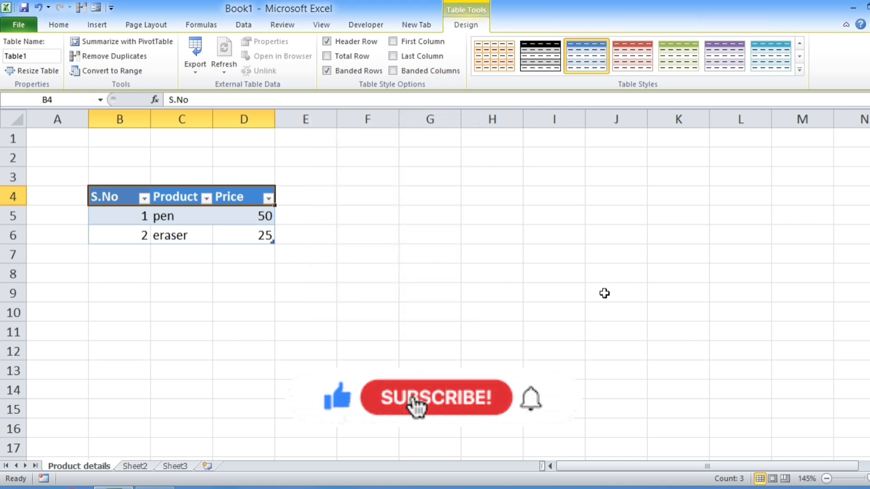